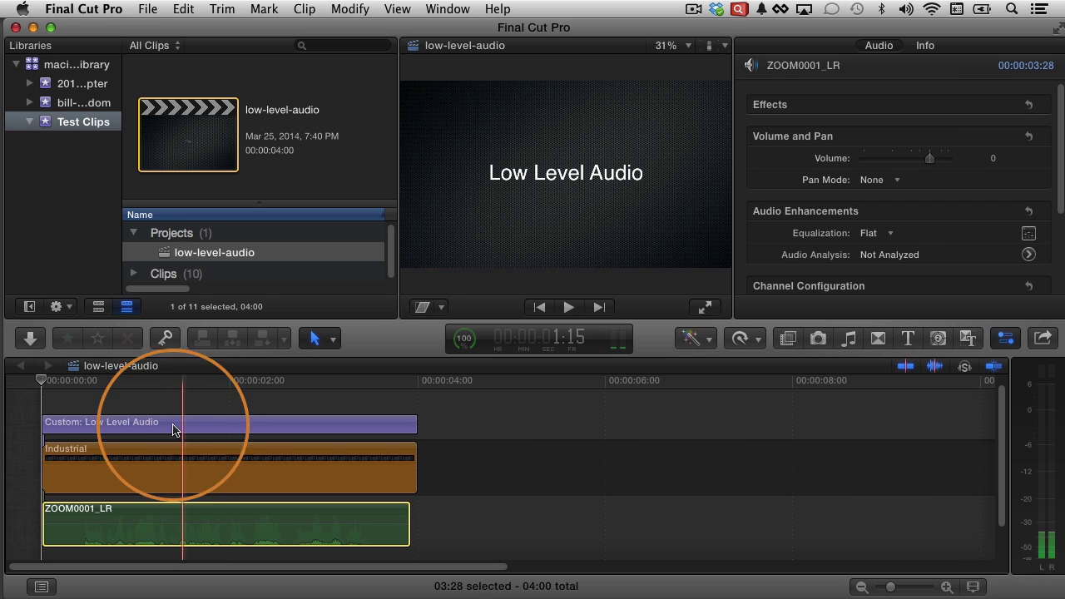
Play the project to hear the audio, then scrub back to about two seconds.
key(space)
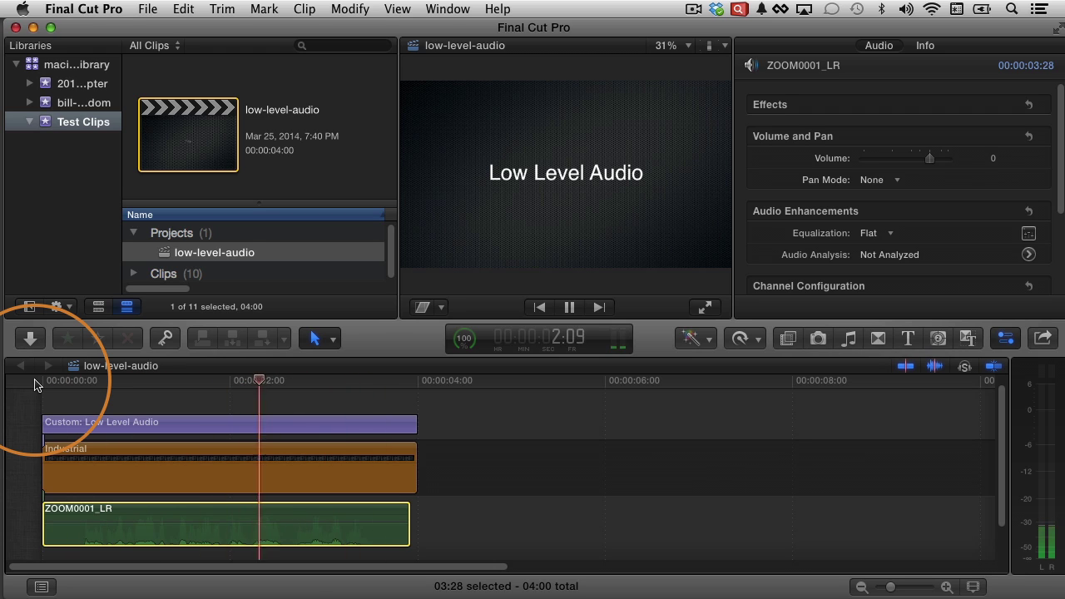
key(space)
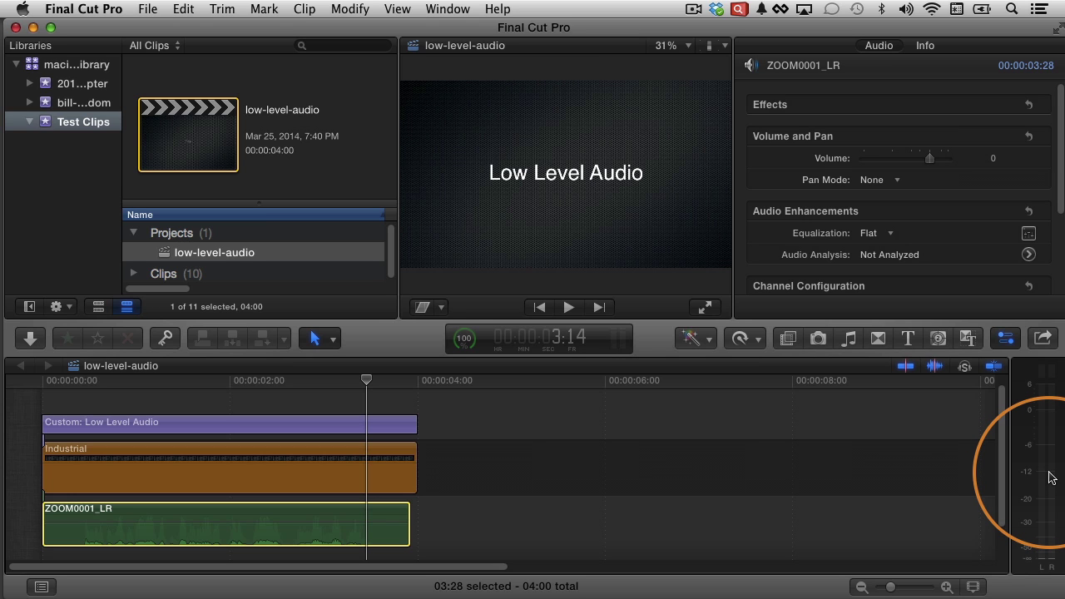
drag(365, 381, 42, 384)
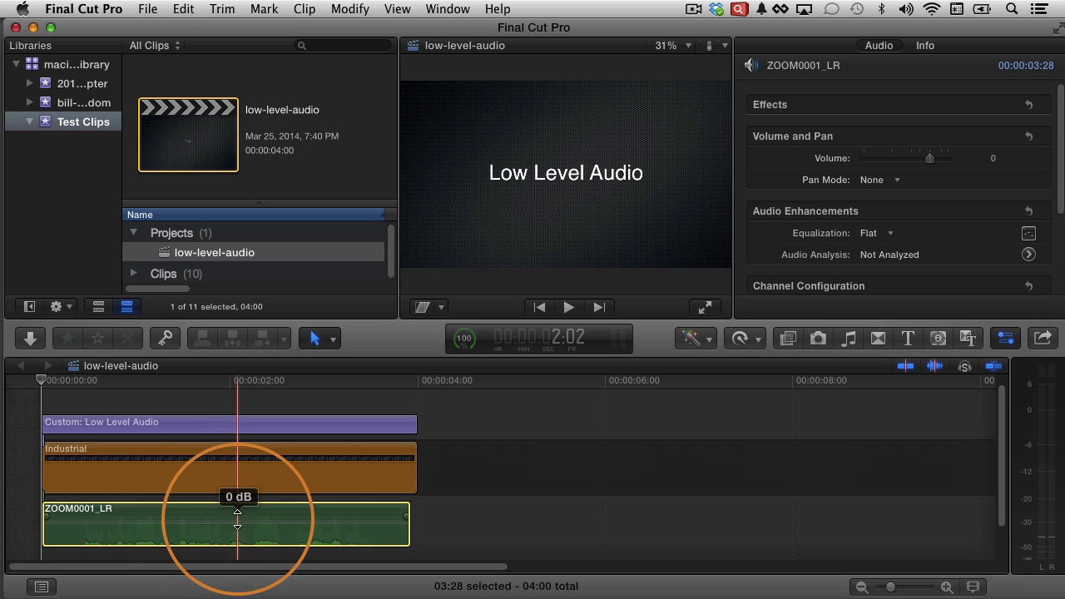
Raise the ZOOM0001_LR clip volume to 12 dB and fine-tune the level.
drag(237, 518, 237, 509)
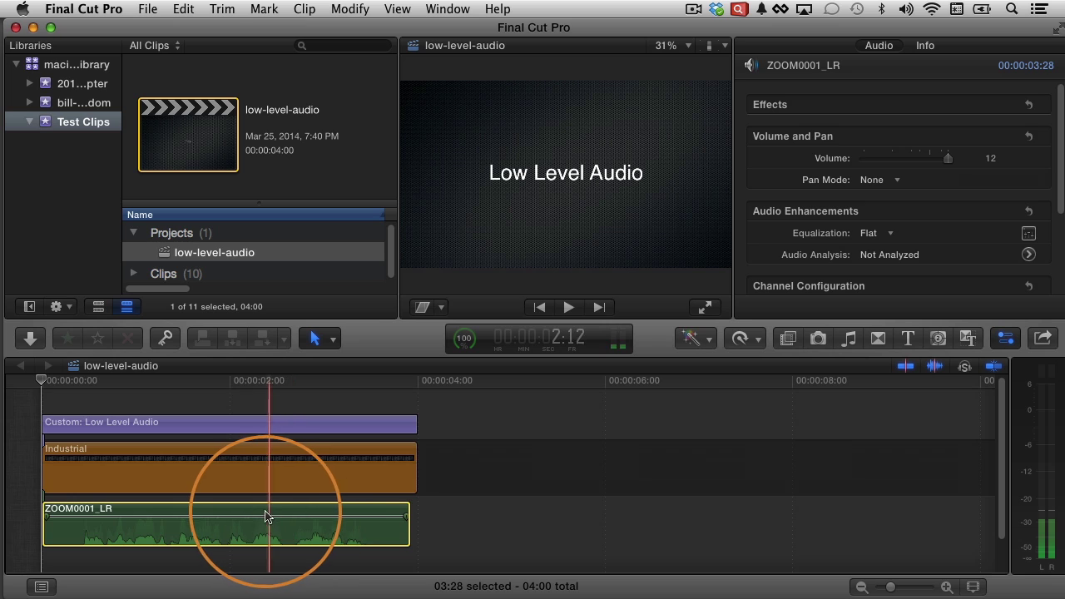
mouse_move(247, 516)
drag(247, 513, 247, 514)
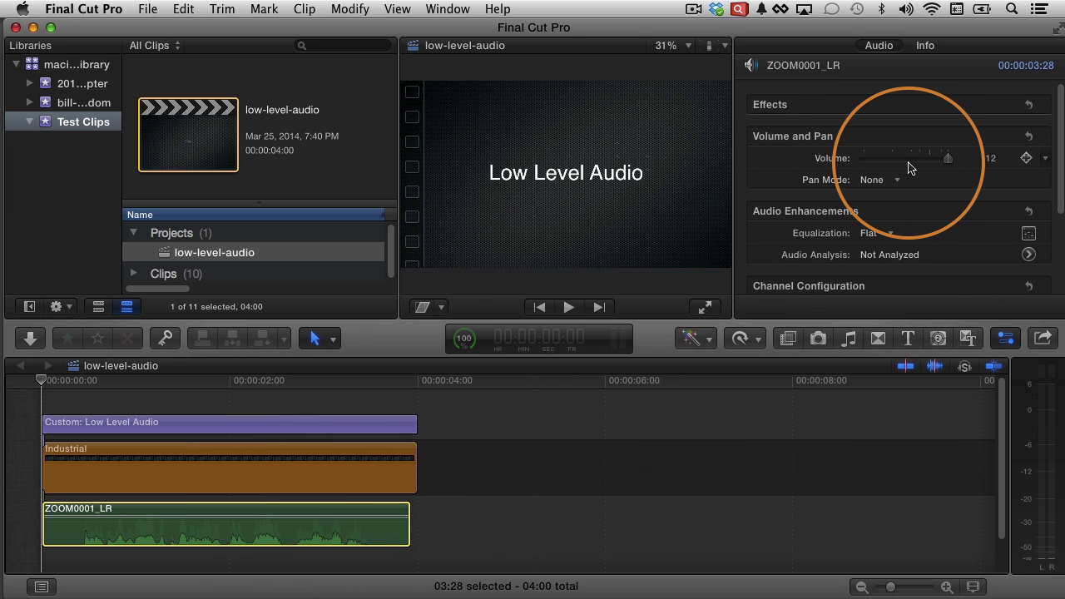
mouse_move(949, 158)
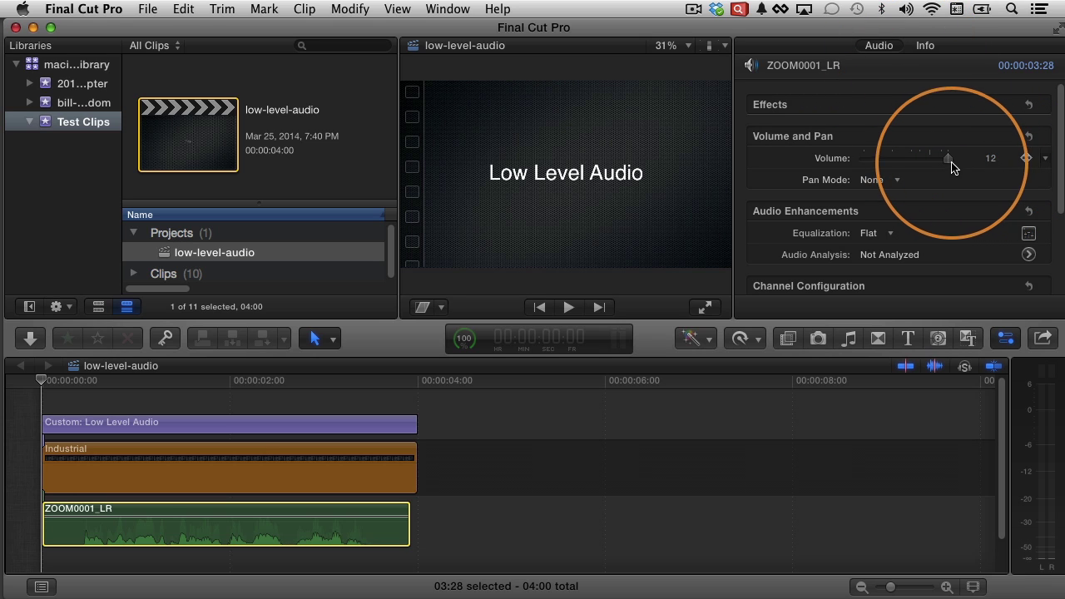
drag(947, 159, 991, 158)
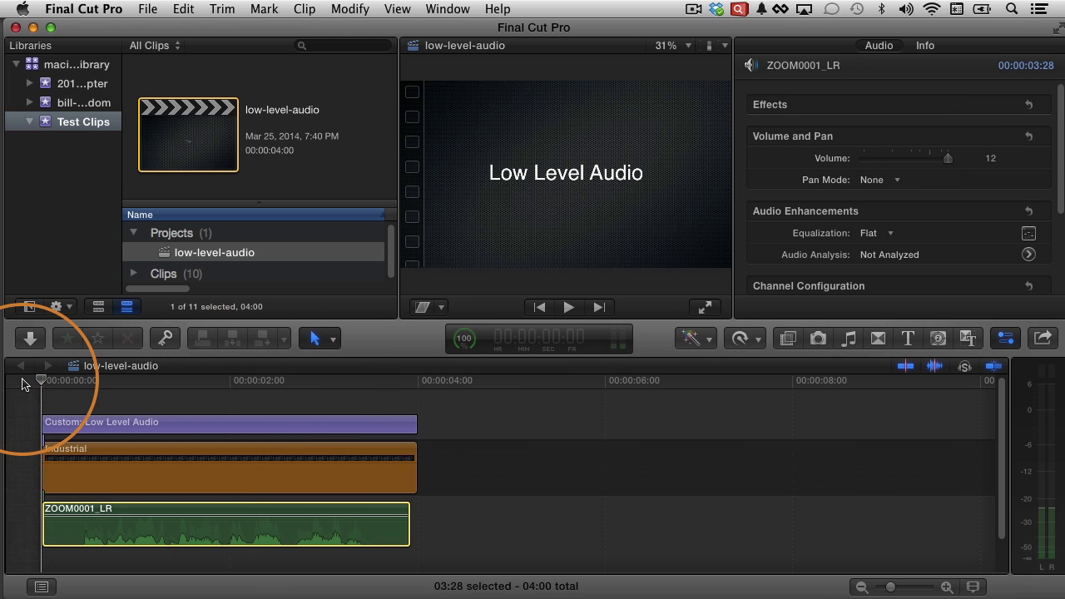
key(space)
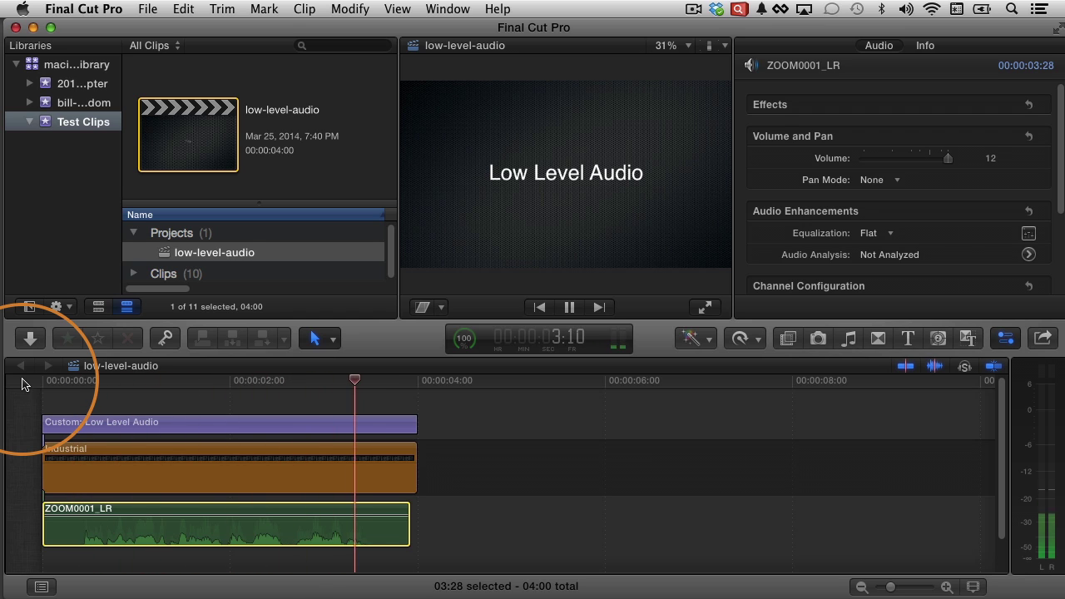
key(space)
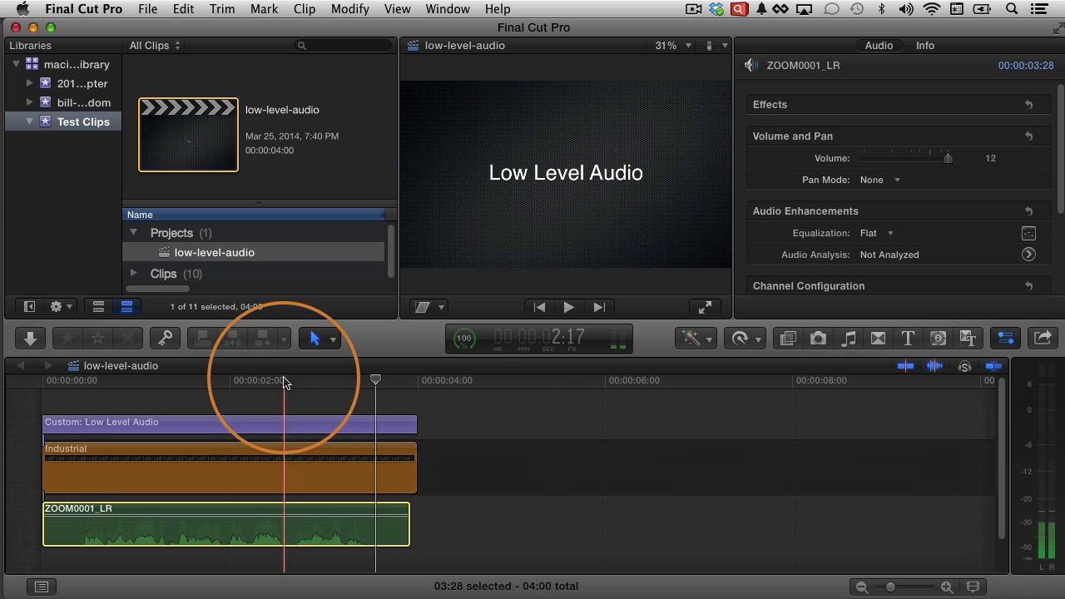
key(Home)
key(space)
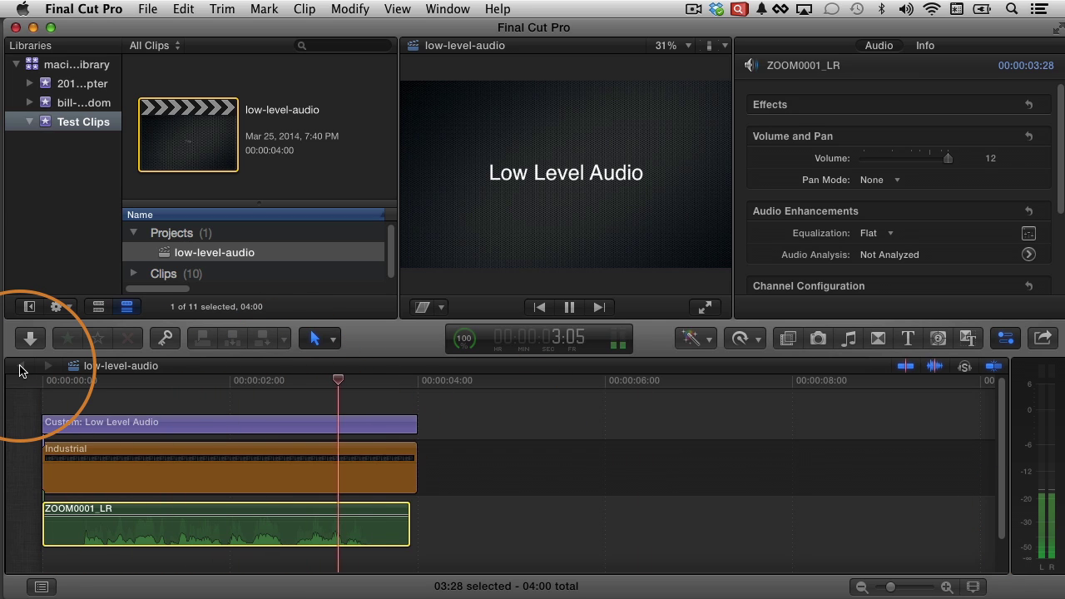
key(space)
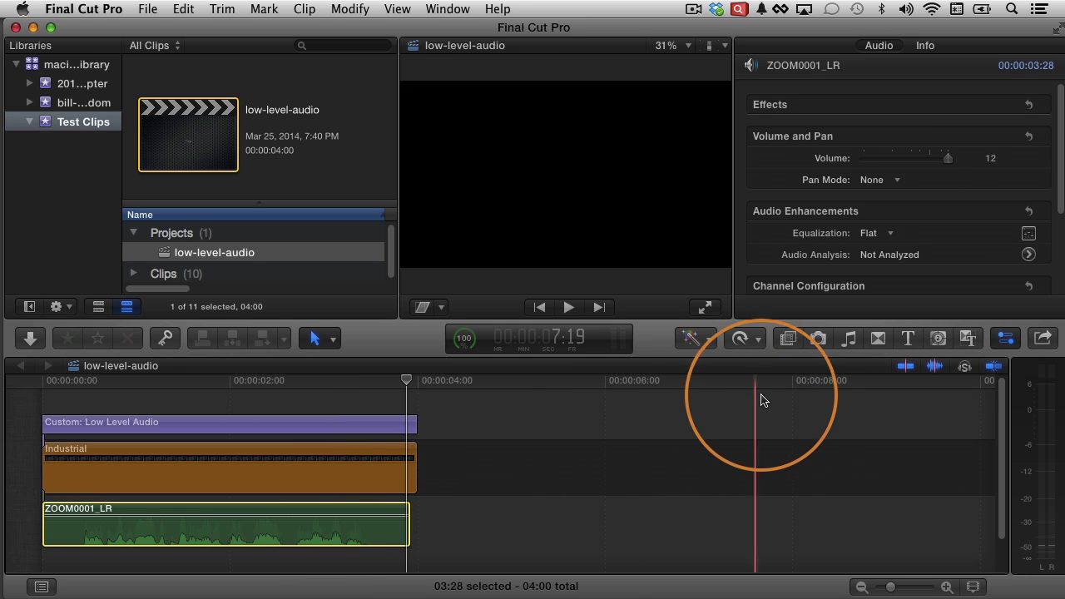
Browse the Effects Browser to Audio > Levels and select the Gain effect.
click(789, 339)
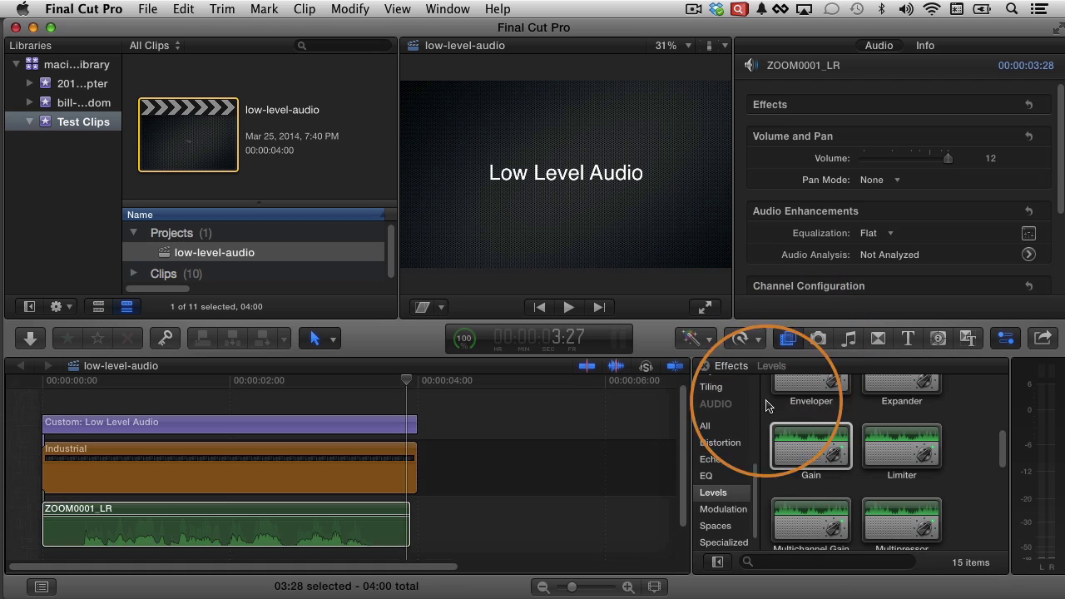
scroll(752, 449, up, 5)
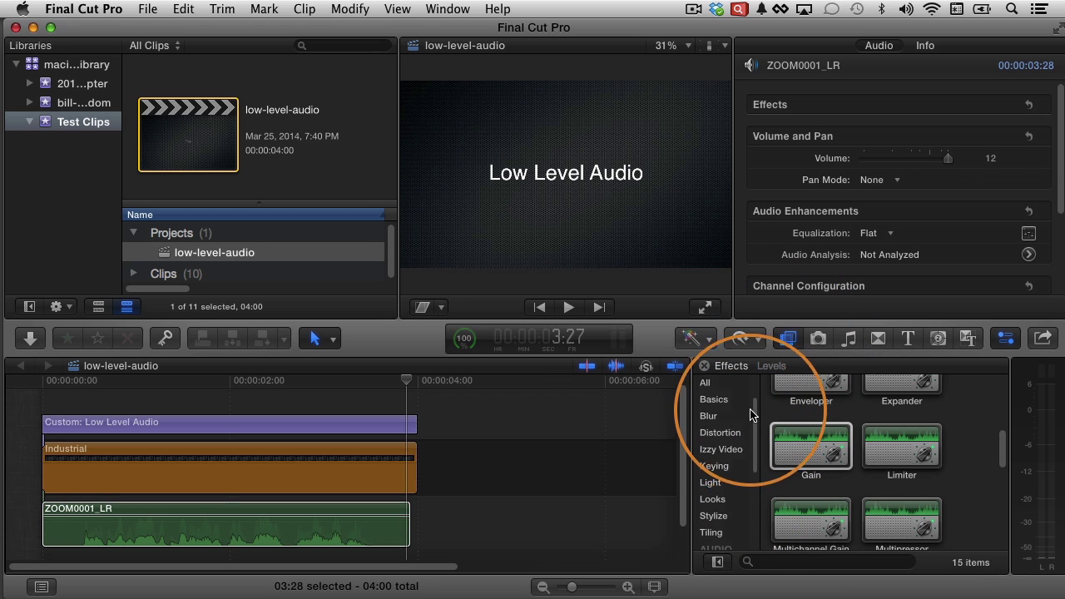
scroll(752, 408, up, 3)
drag(754, 410, 757, 509)
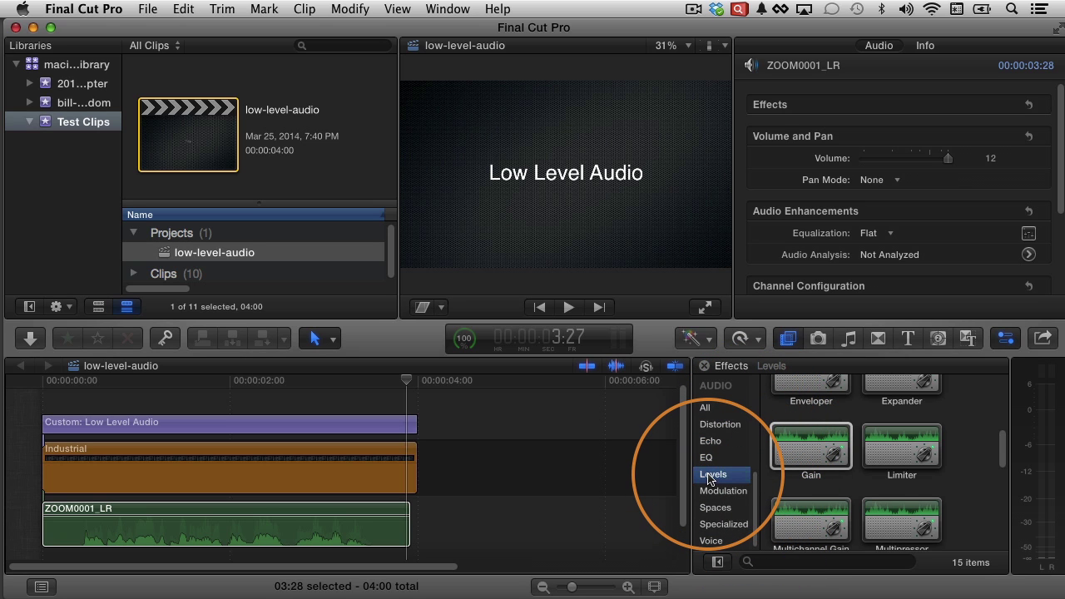
click(805, 452)
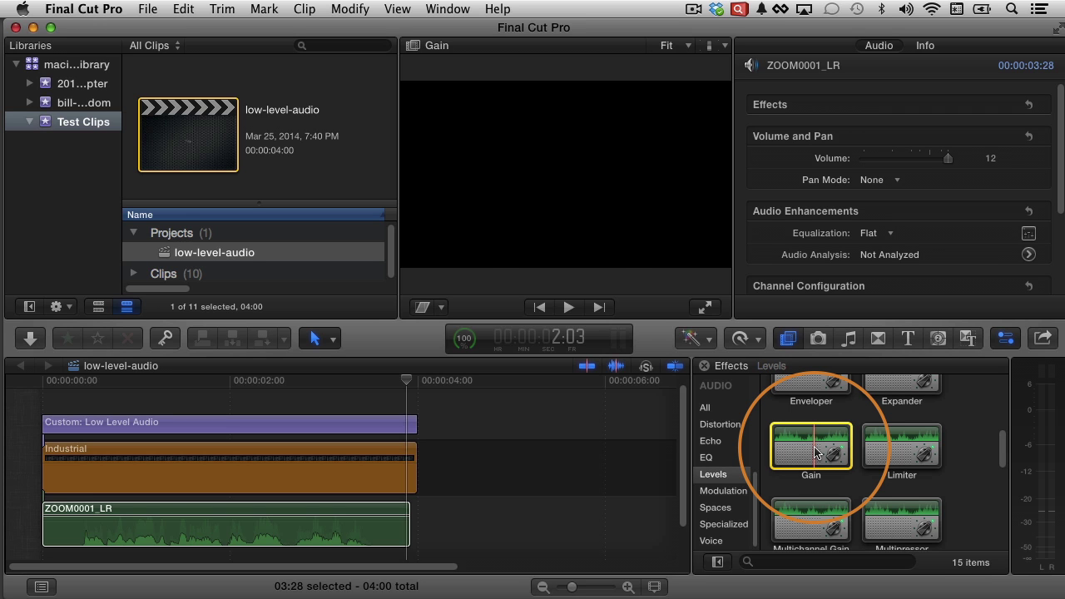
Apply Gain to ZOOM0001_LR, then select the clip and expand Gain's parameters.
drag(815, 452, 310, 533)
click(678, 253)
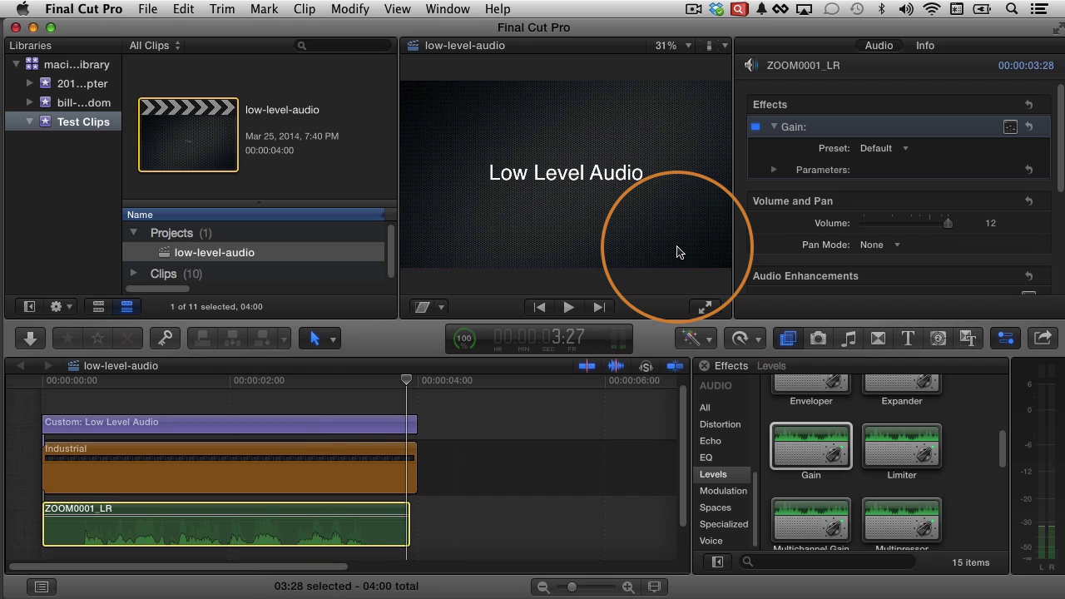
click(774, 170)
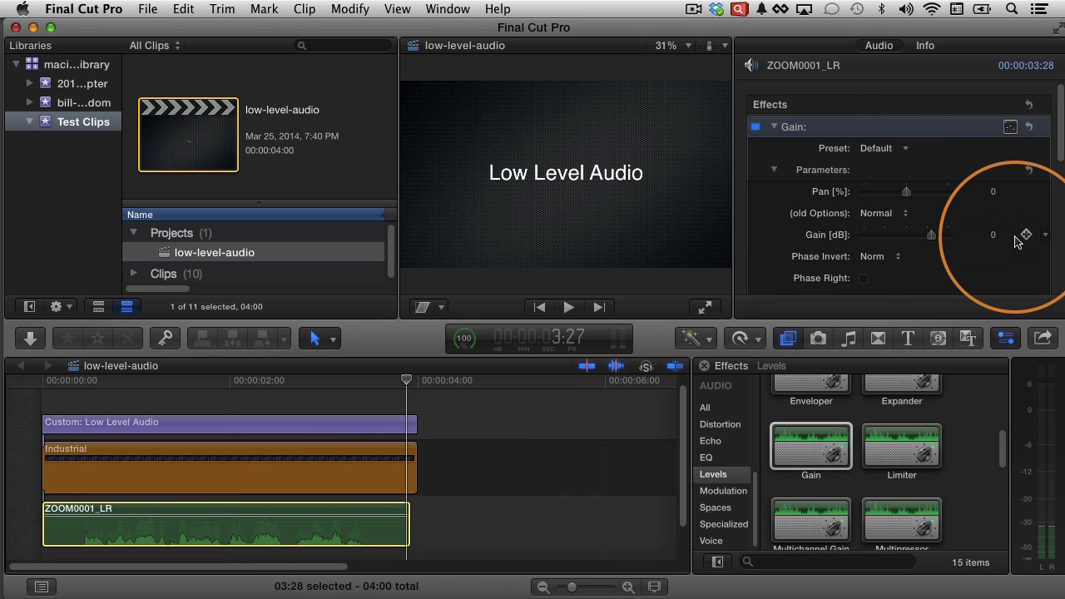
mouse_move(998, 238)
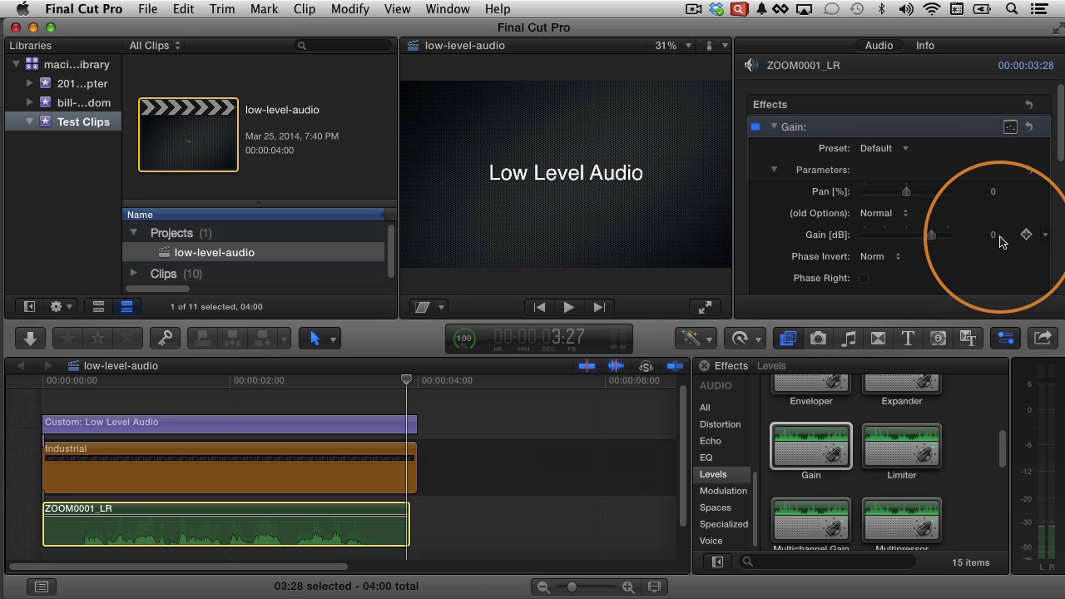
Set the Gain effect to 4 dB and play the project from the start.
click(992, 234)
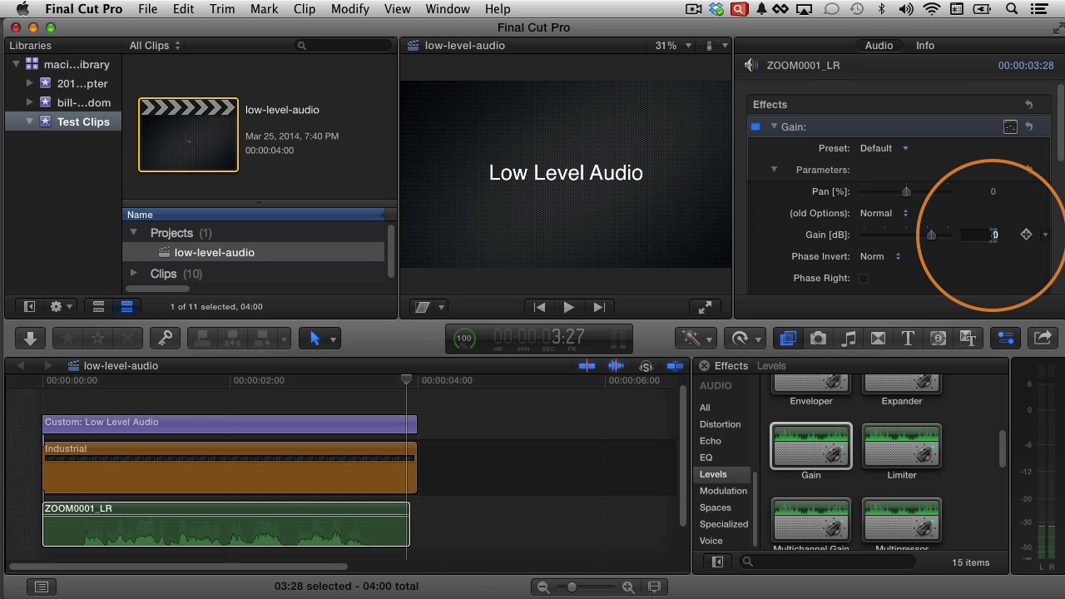
text(4)
key(Return)
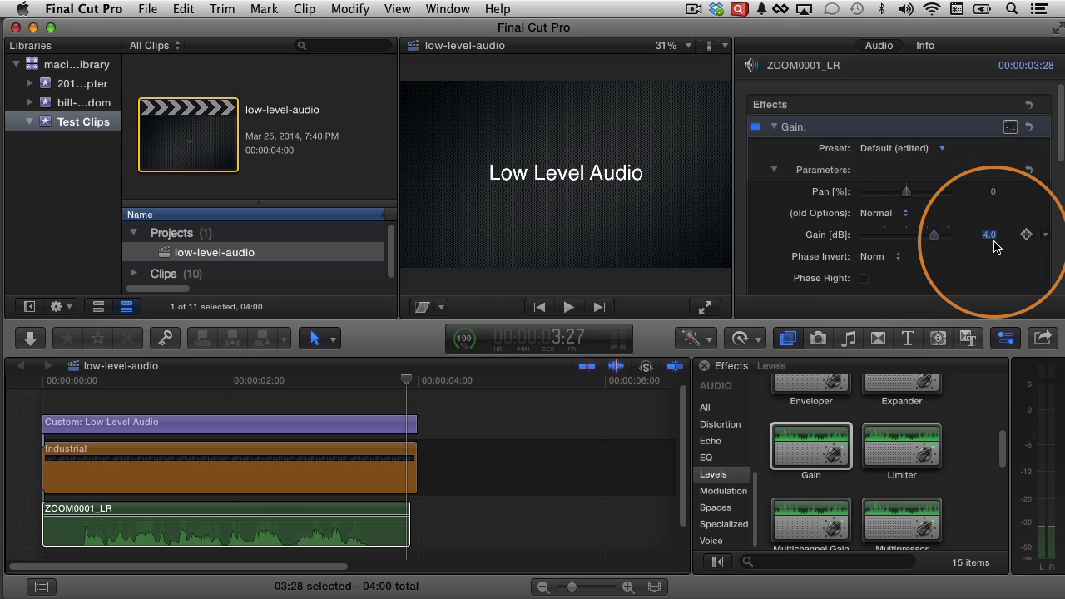
click(174, 383)
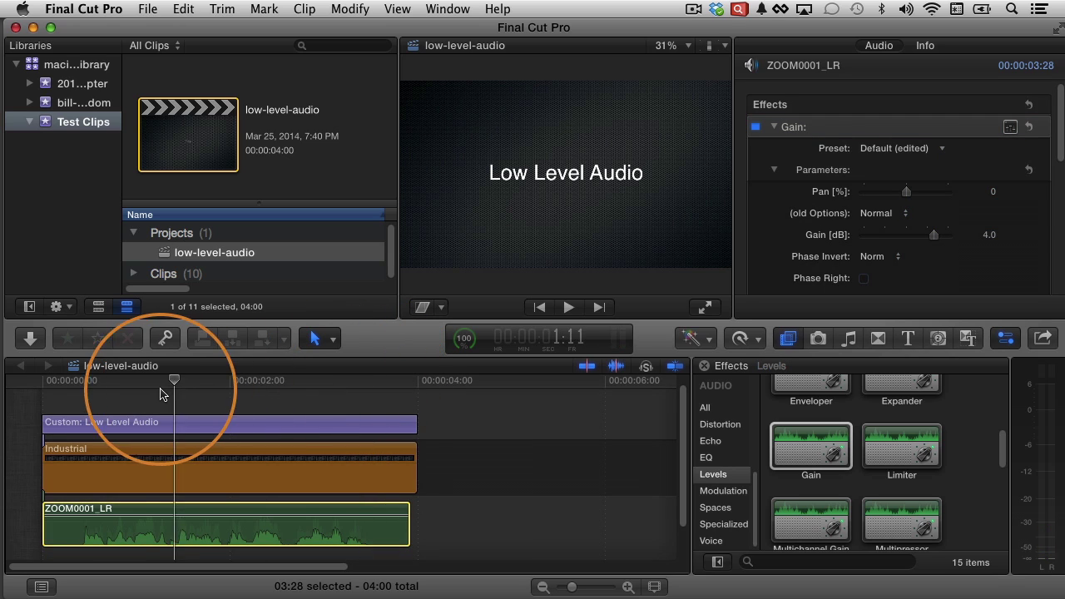
key(Home)
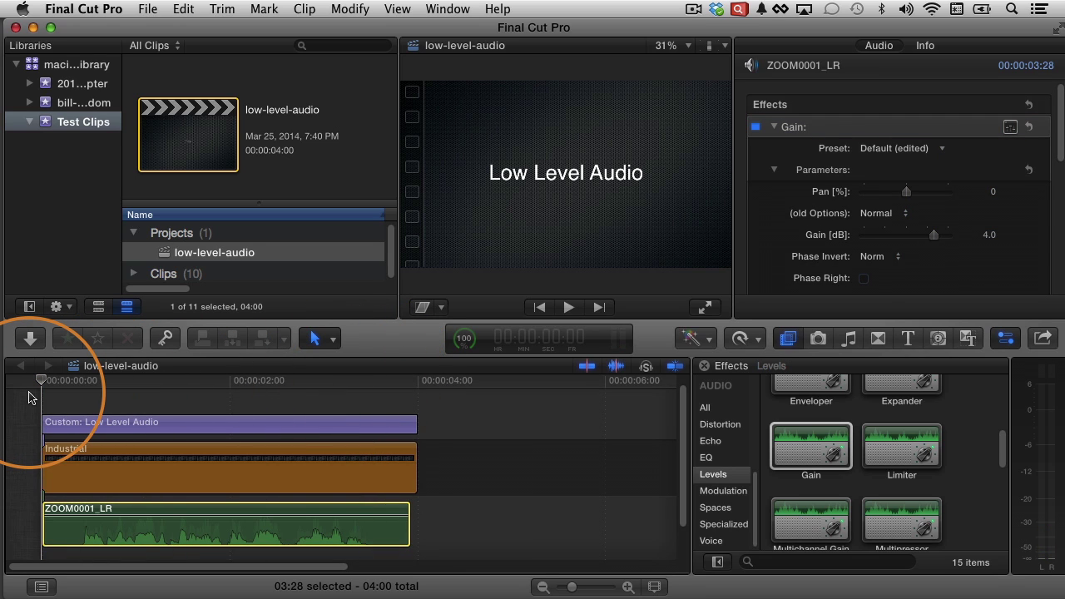
key(space)
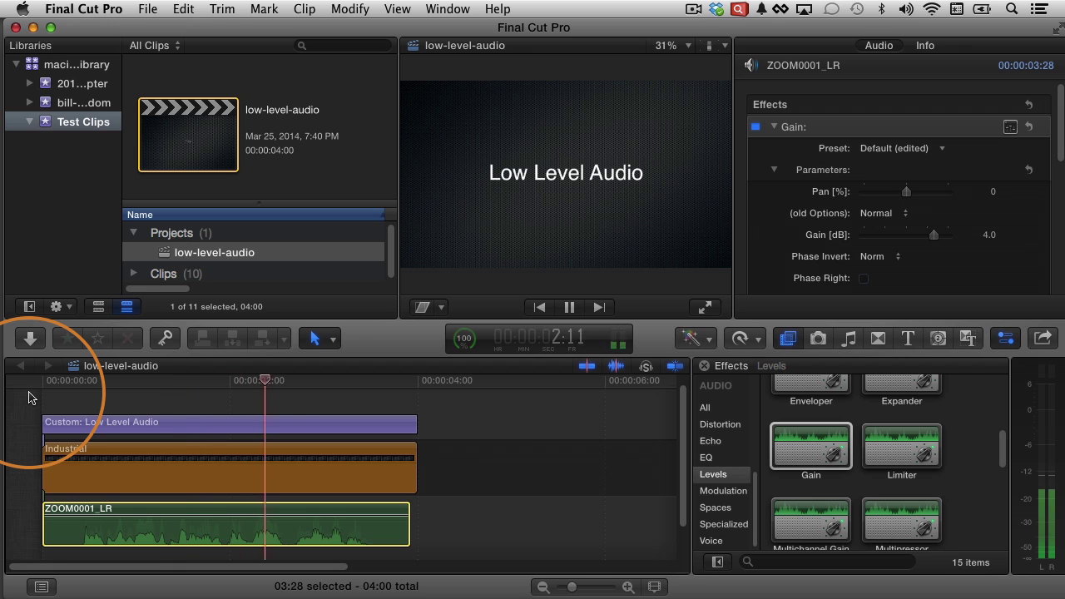
Change the Gain effect to 8 dB and replay the project from the beginning.
key(space)
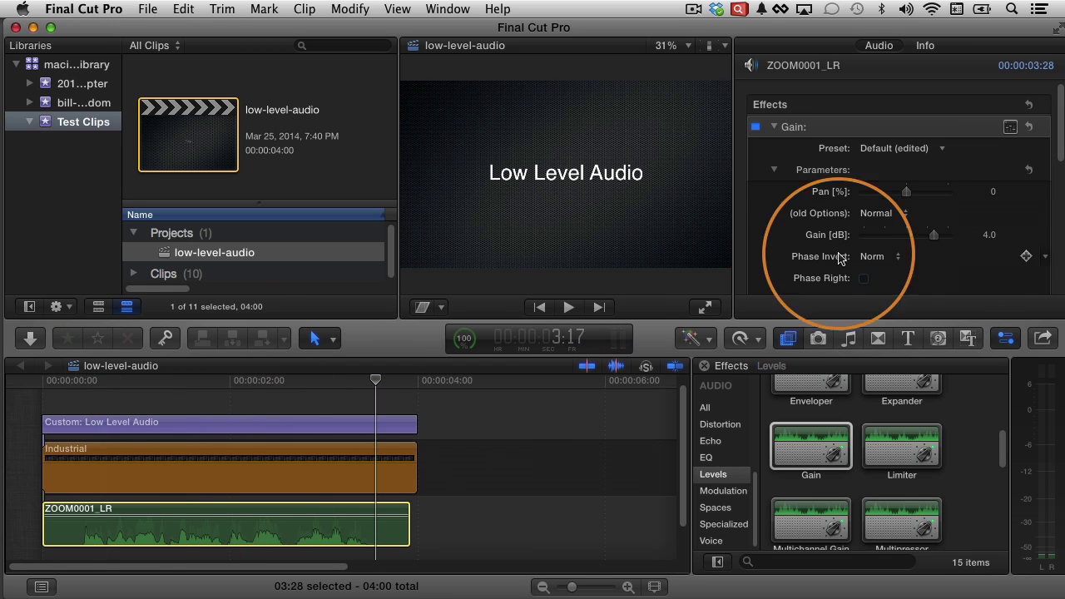
click(988, 235)
text(8)
key(Return)
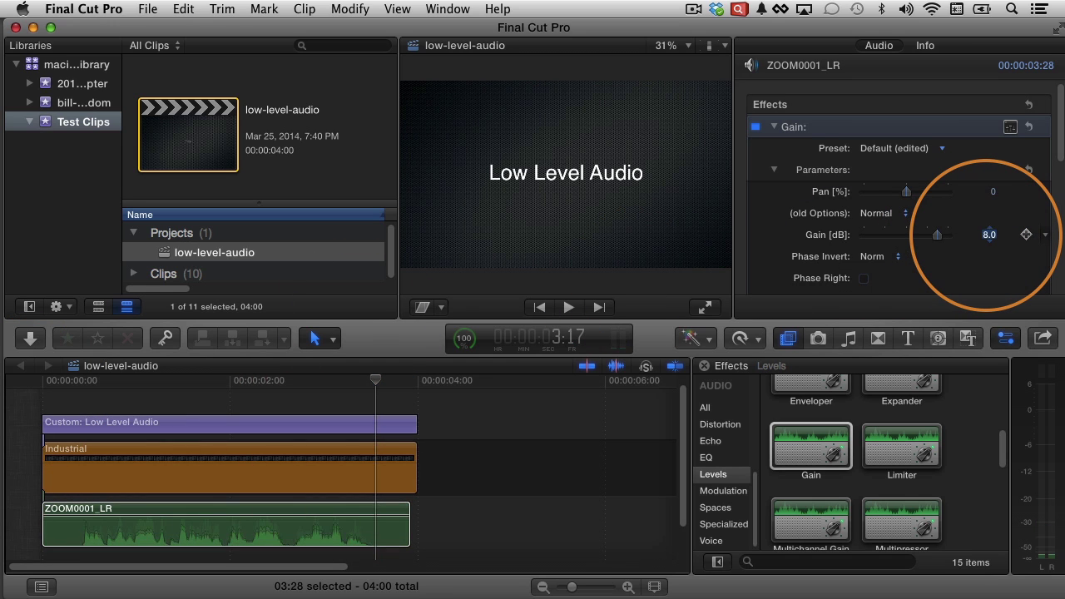
key(Home)
key(space)
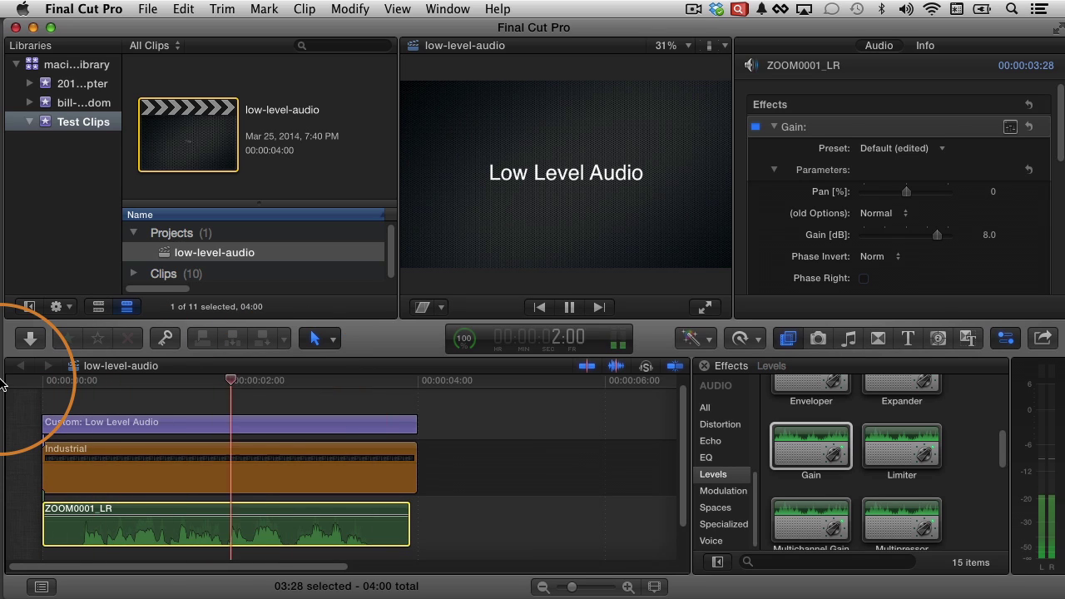
Scrub back to the start, listen again, and stop playback around 3:05.
key(space)
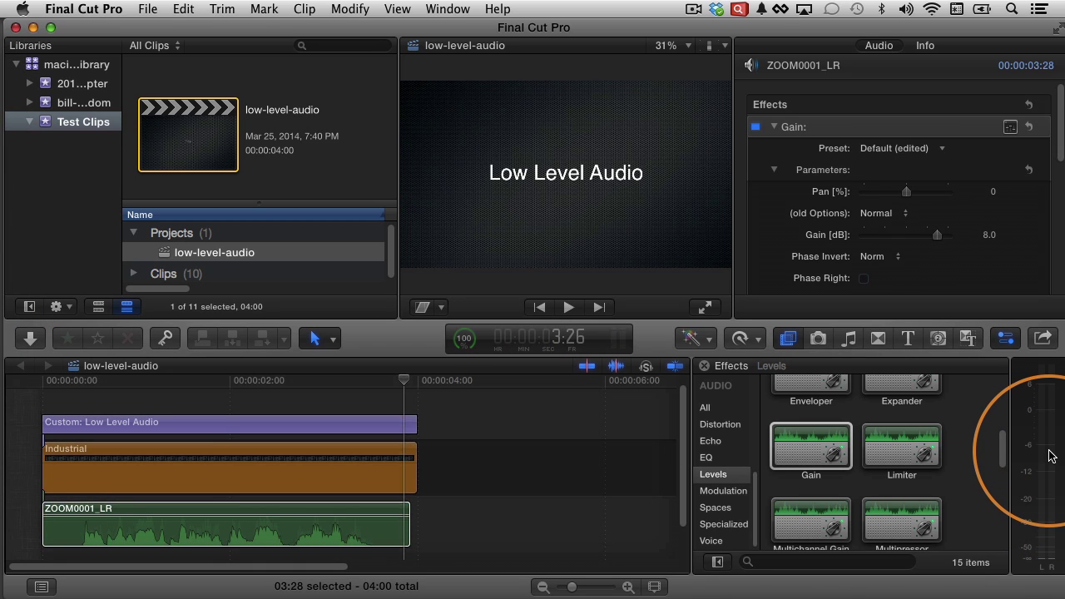
drag(97, 379, 45, 380)
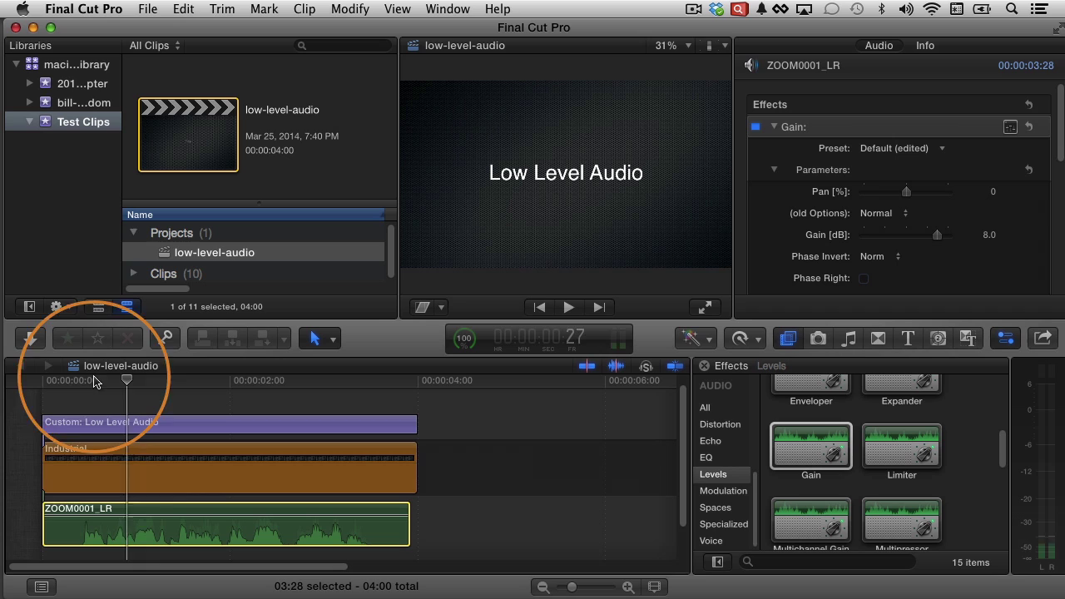
key(space)
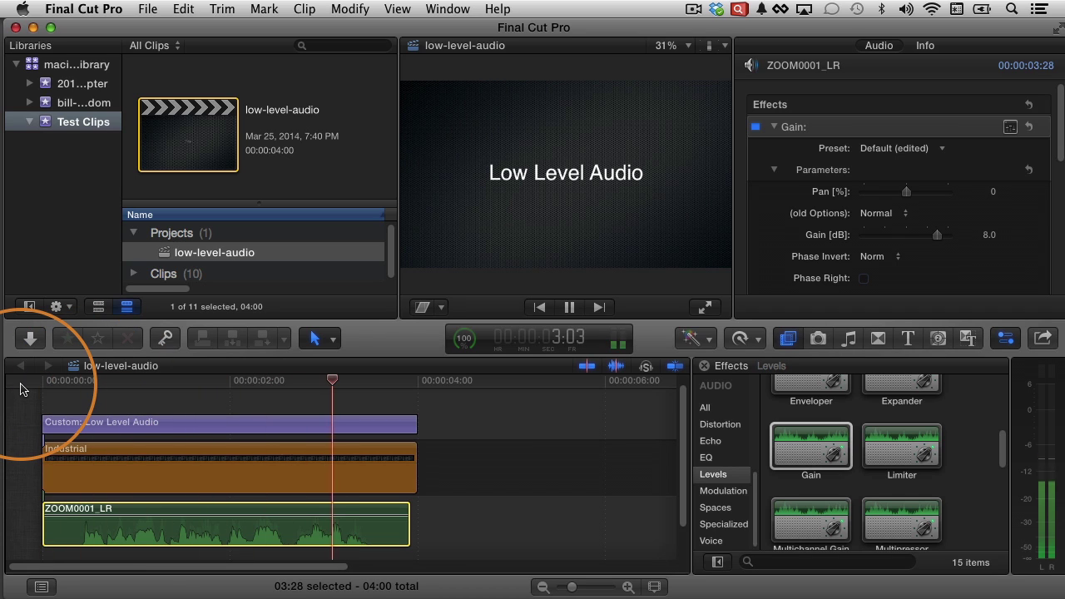
key(space)
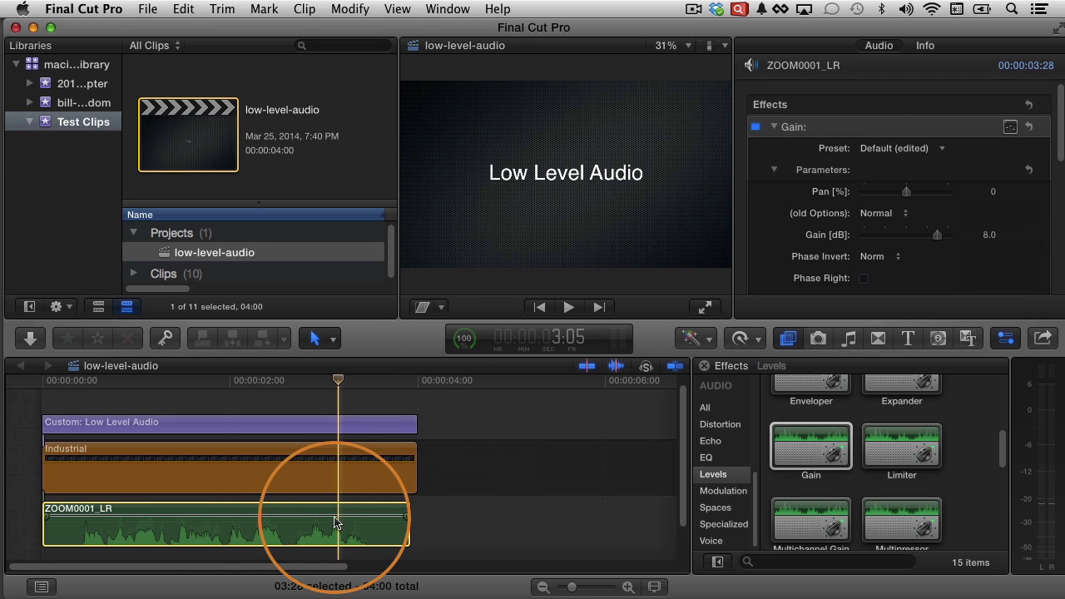
drag(341, 516, 341, 515)
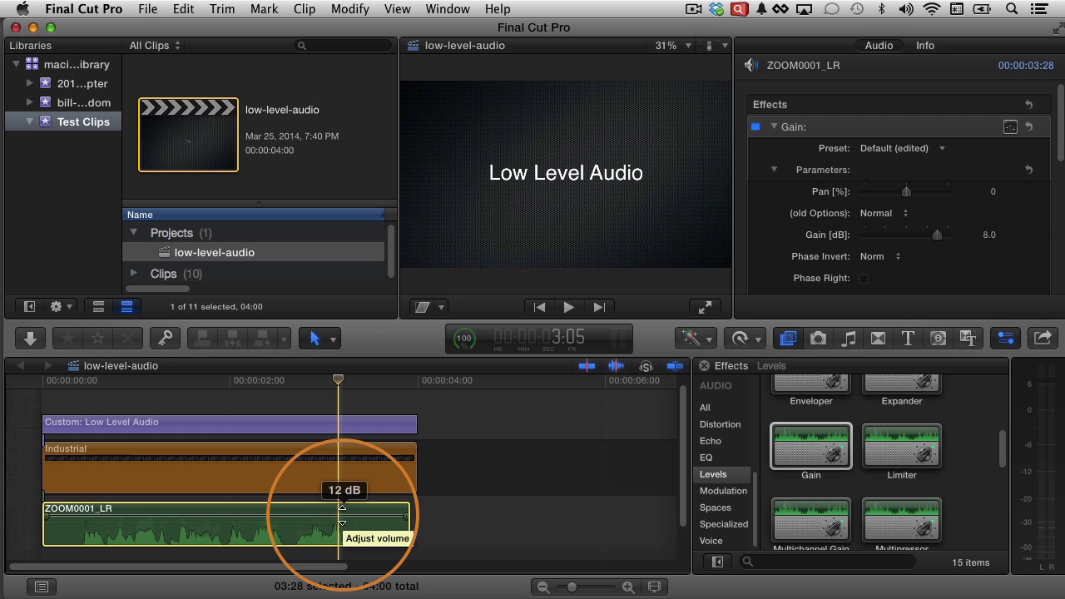